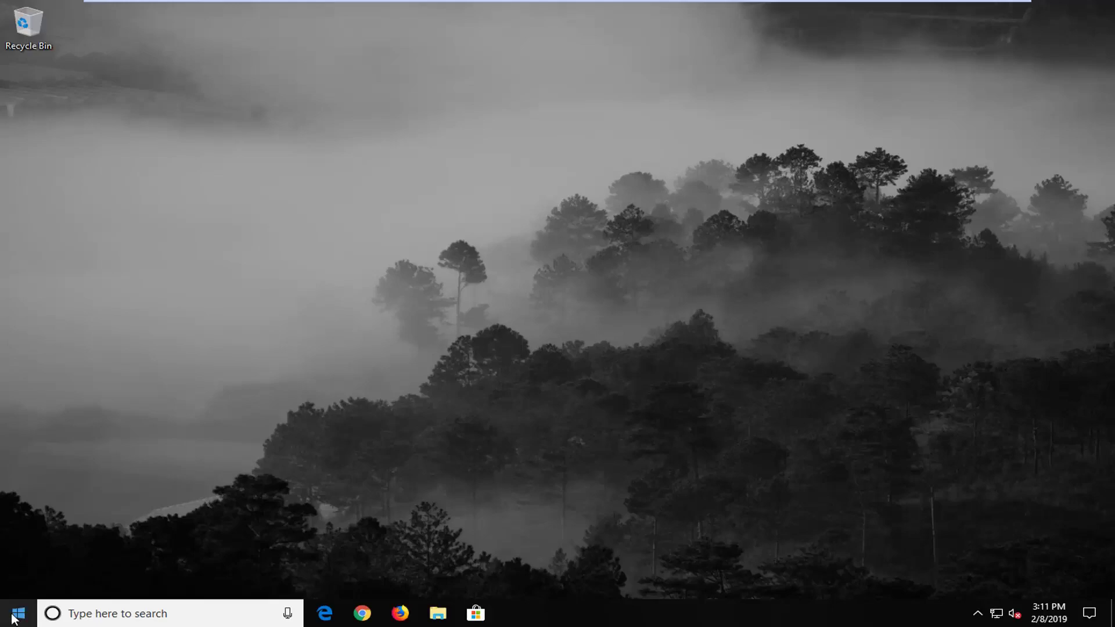
Search the Start menu for regedit and run Registry Editor as administrator, approving the UAC prompt
left_click(19, 613)
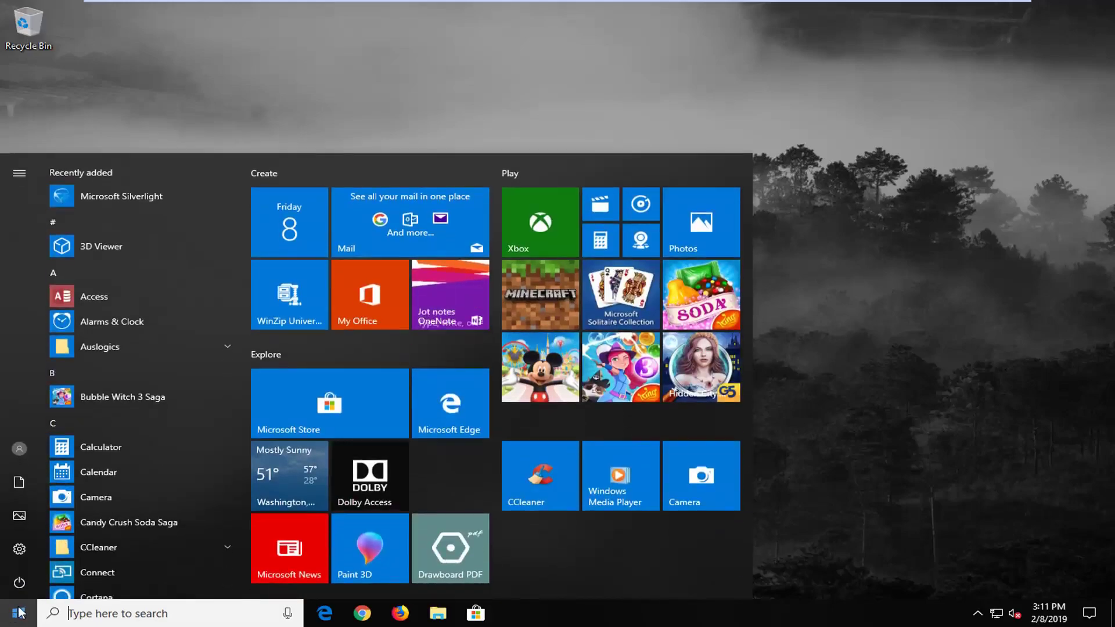
type("regedit")
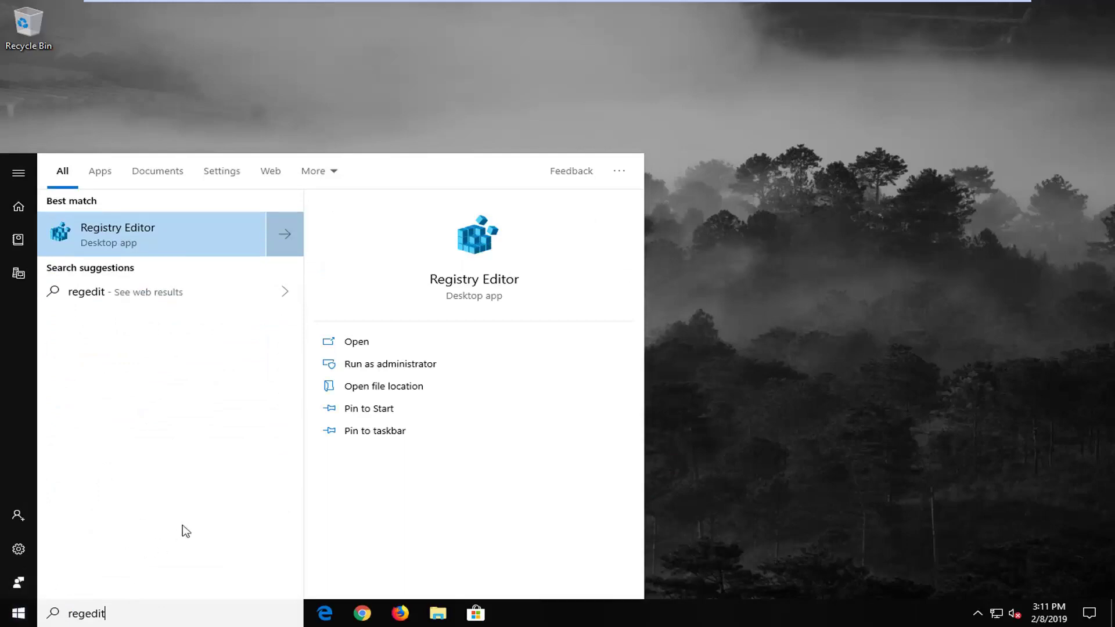
right_click(200, 235)
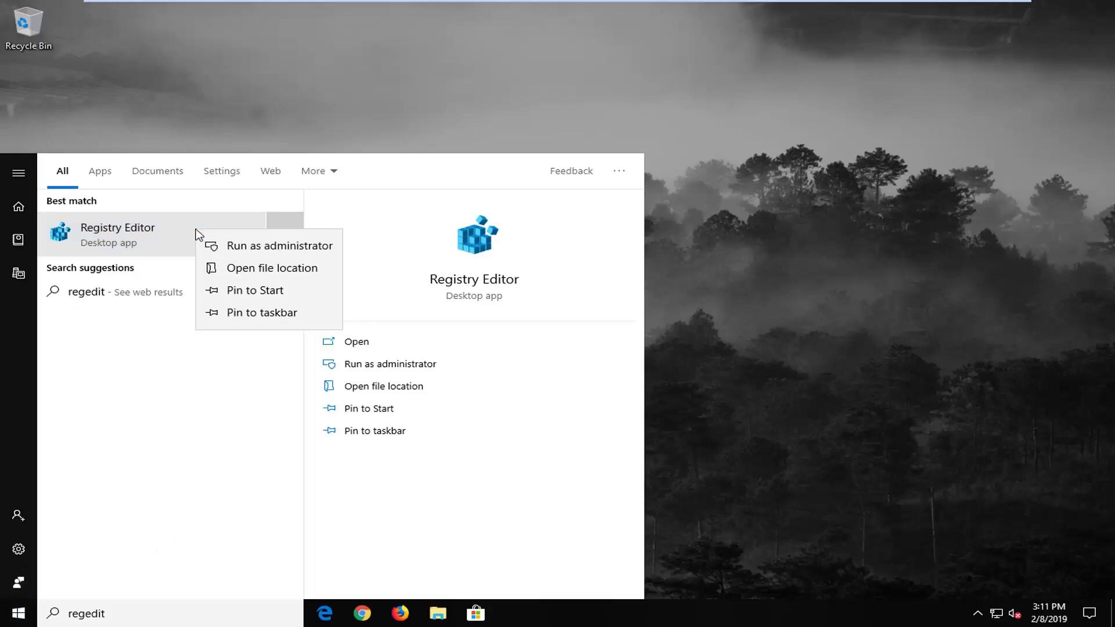
left_click(271, 256)
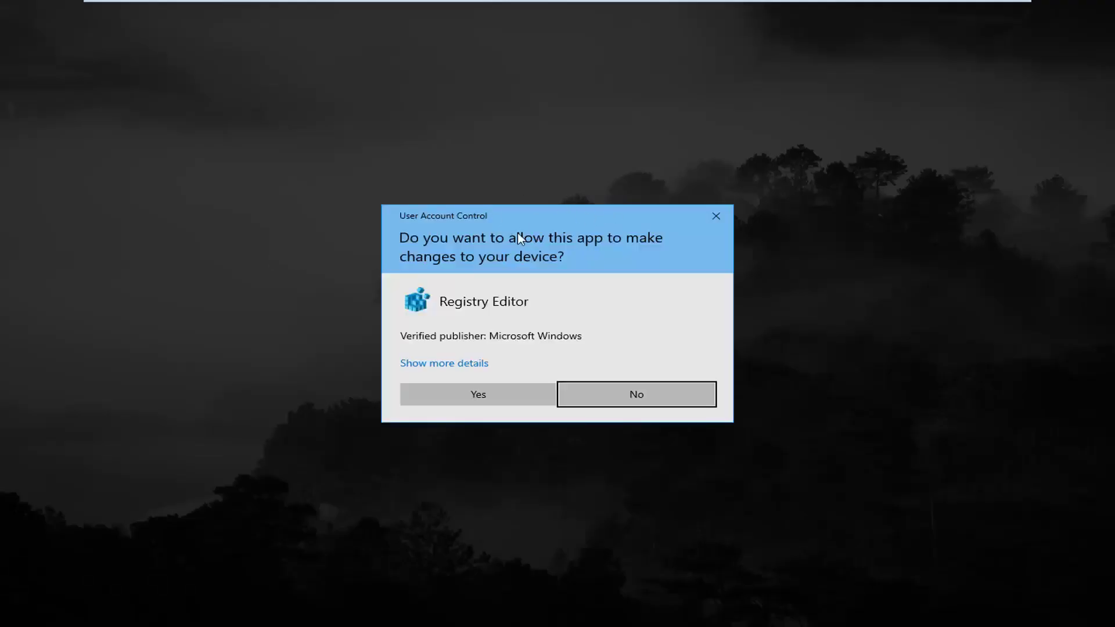
left_click(470, 403)
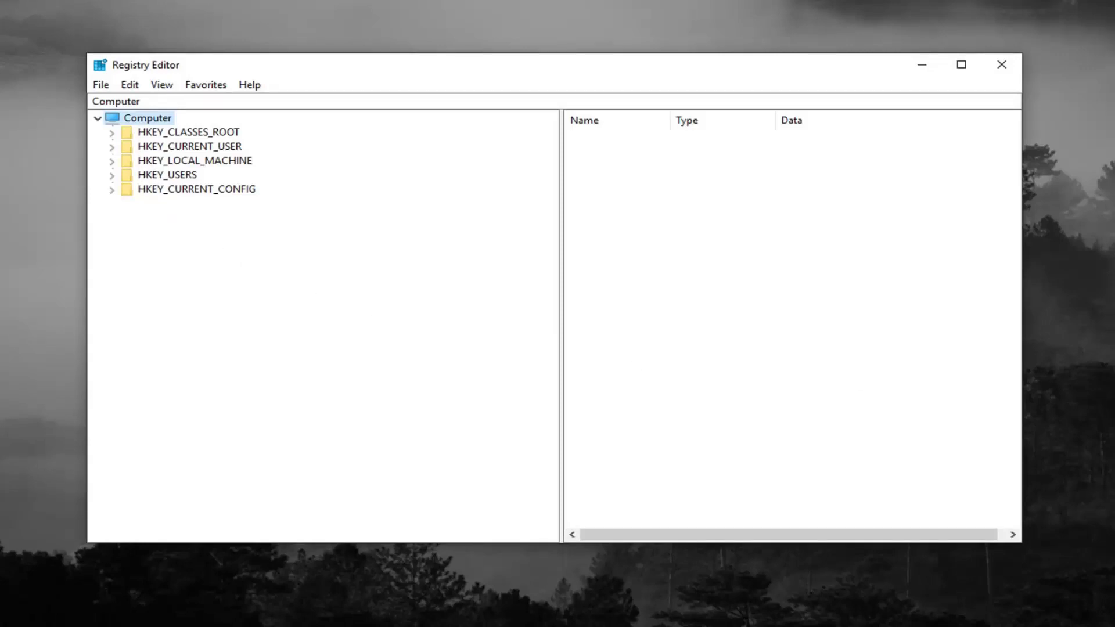
left_click(101, 86)
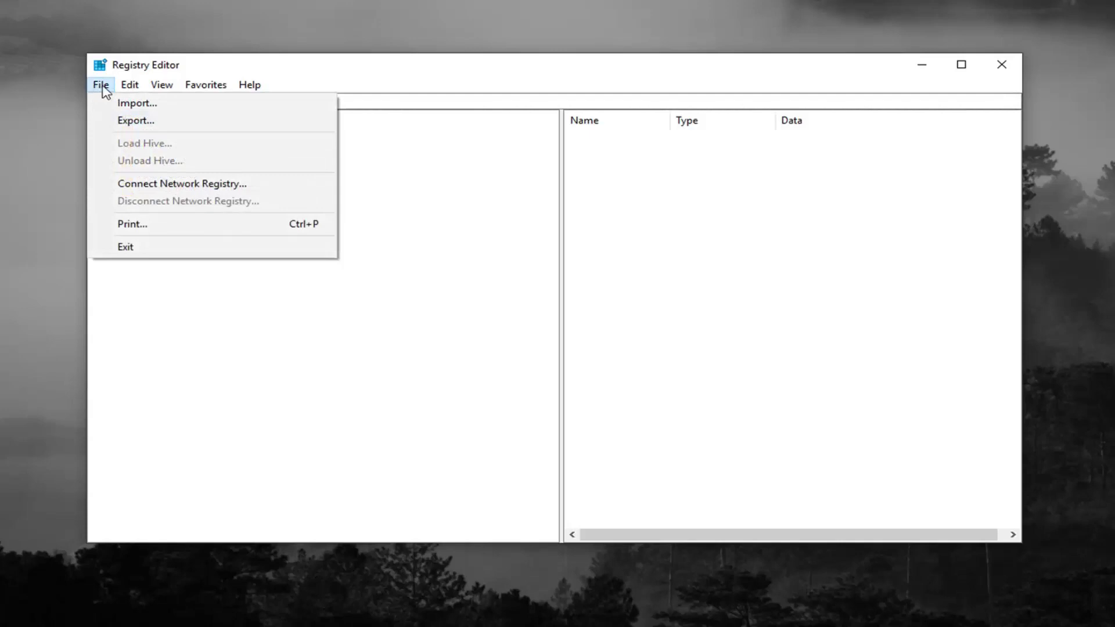
left_click(124, 120)
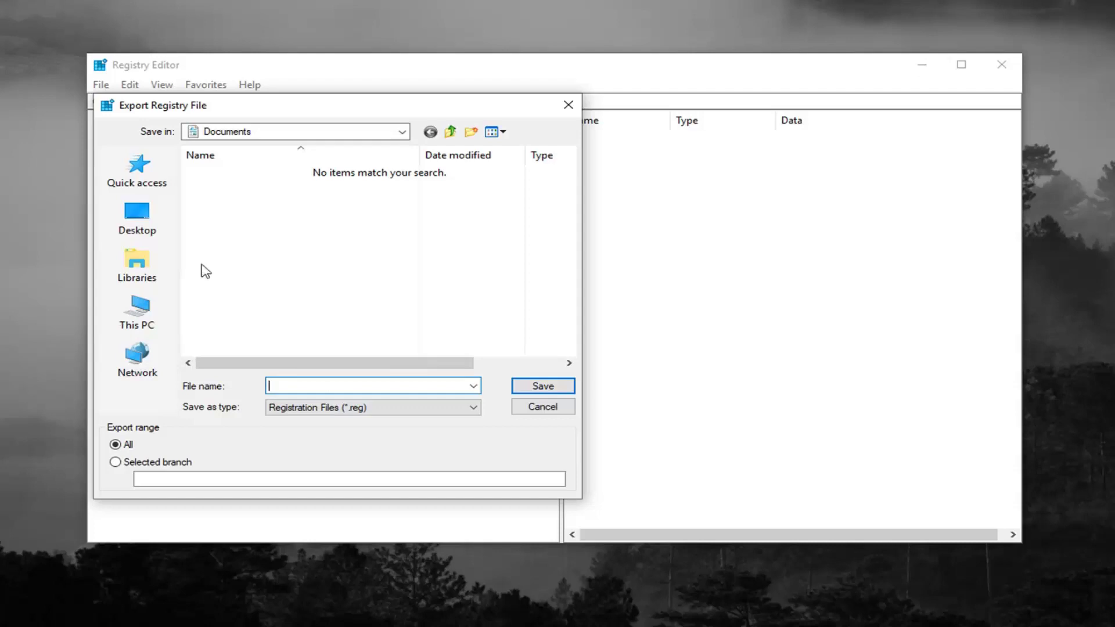
left_click(537, 410)
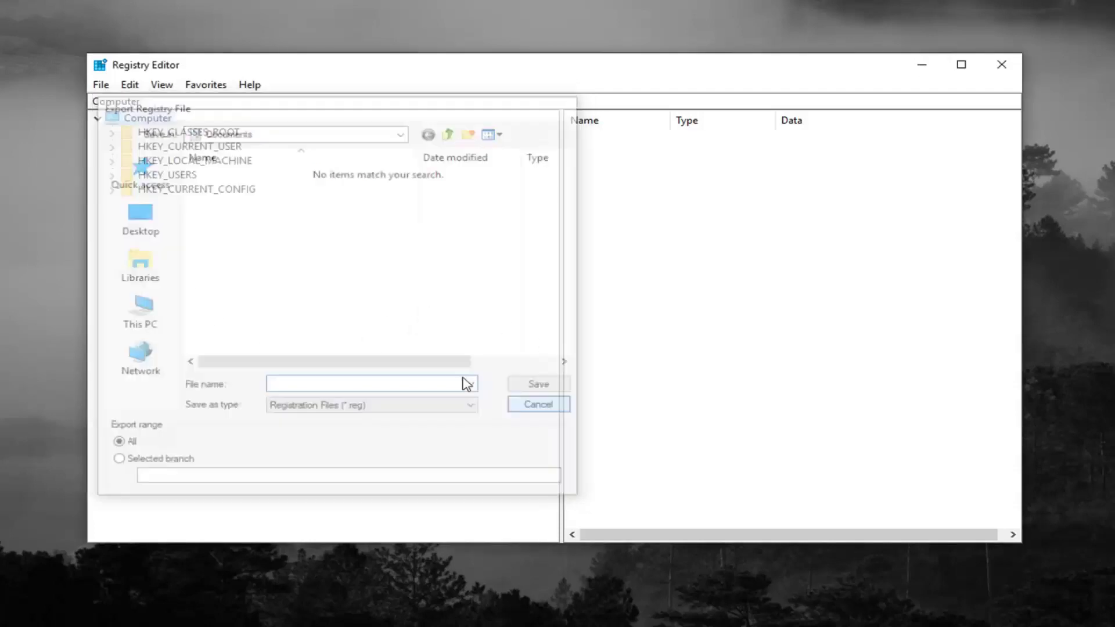
left_click(102, 88)
left_click(137, 107)
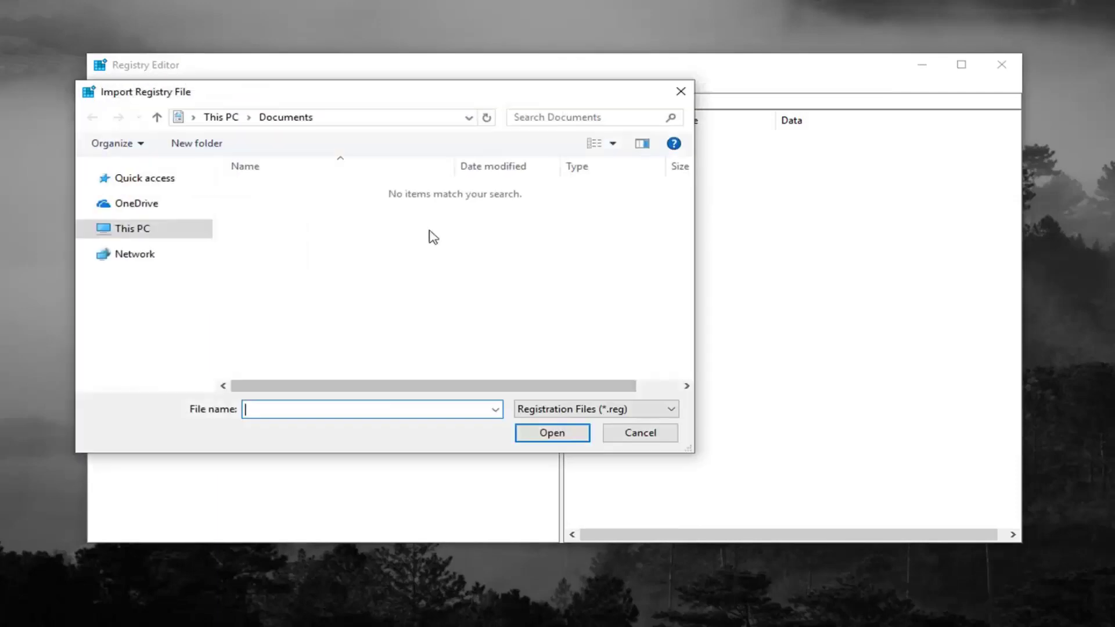
left_click(635, 438)
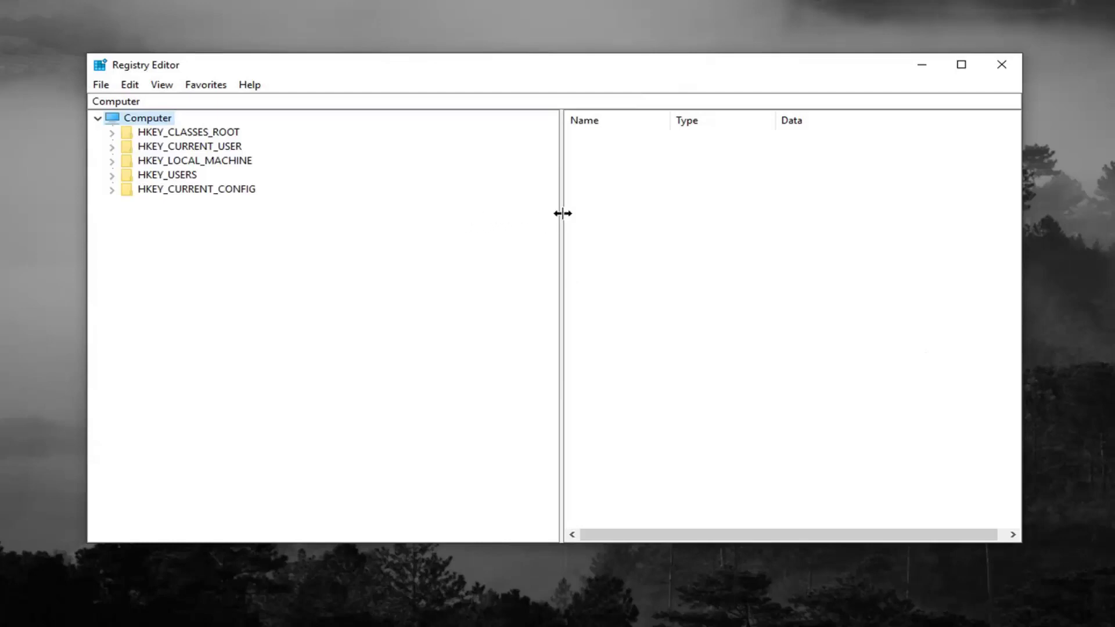
Expand the tree down to HKEY_LOCAL_MACHINE\SYSTEM\CurrentControlSet\Control and select the Class key
left_click(188, 161)
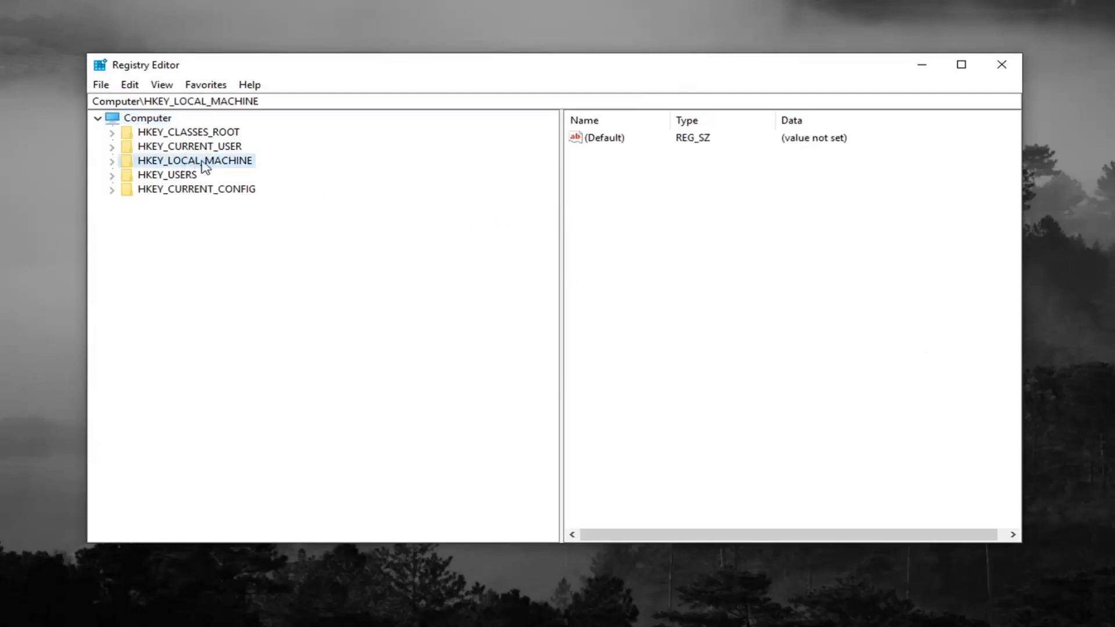
left_click(113, 163)
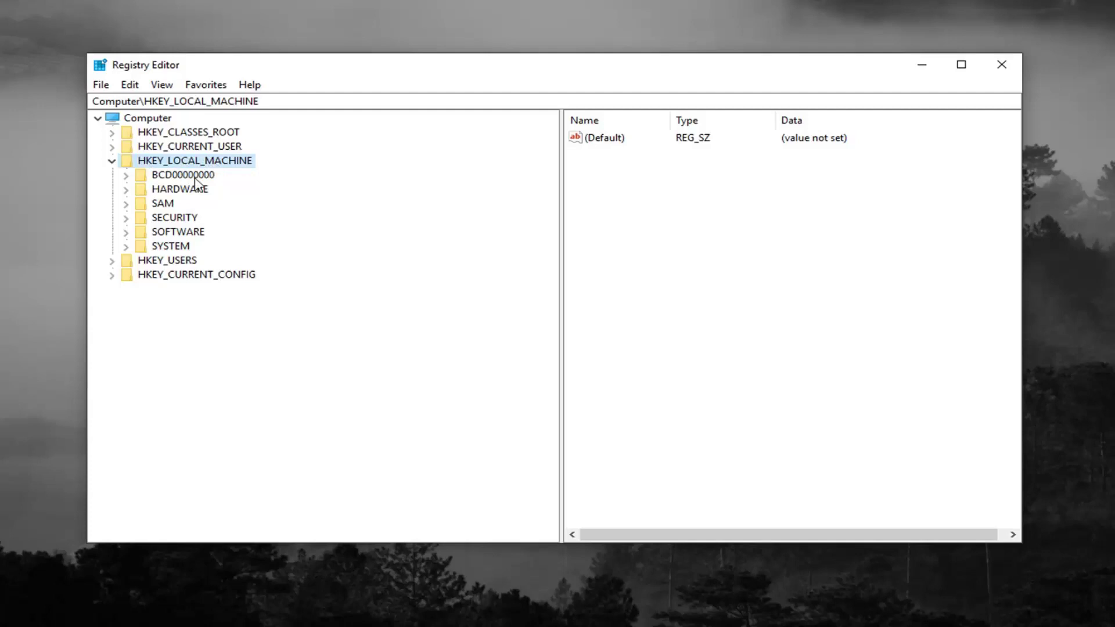
left_click(156, 249)
left_click(125, 249)
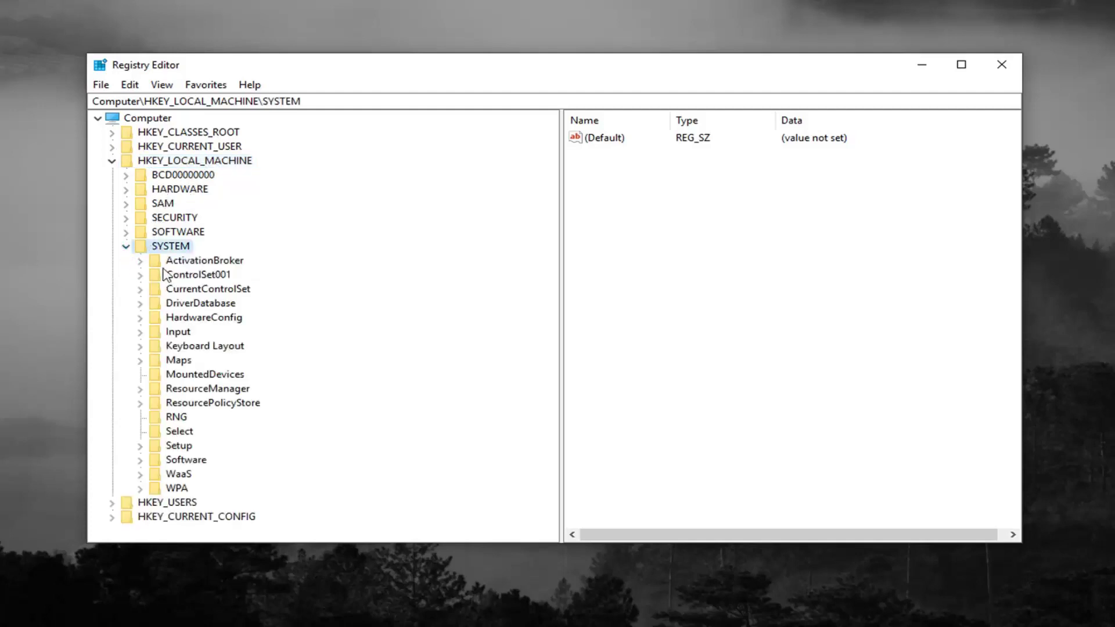
left_click(201, 293)
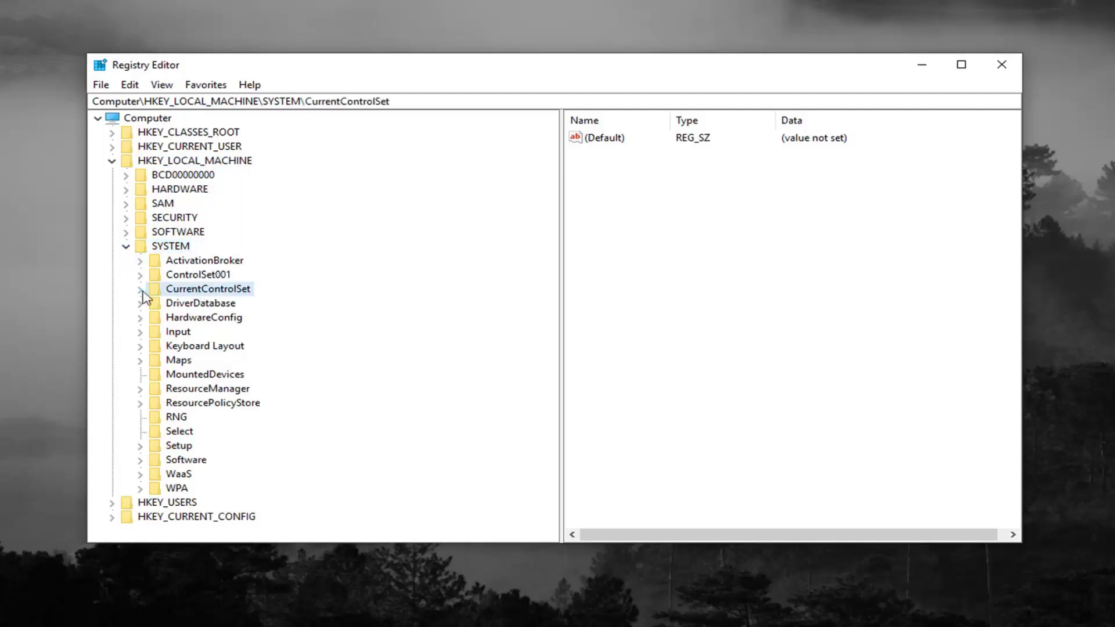
left_click(141, 291)
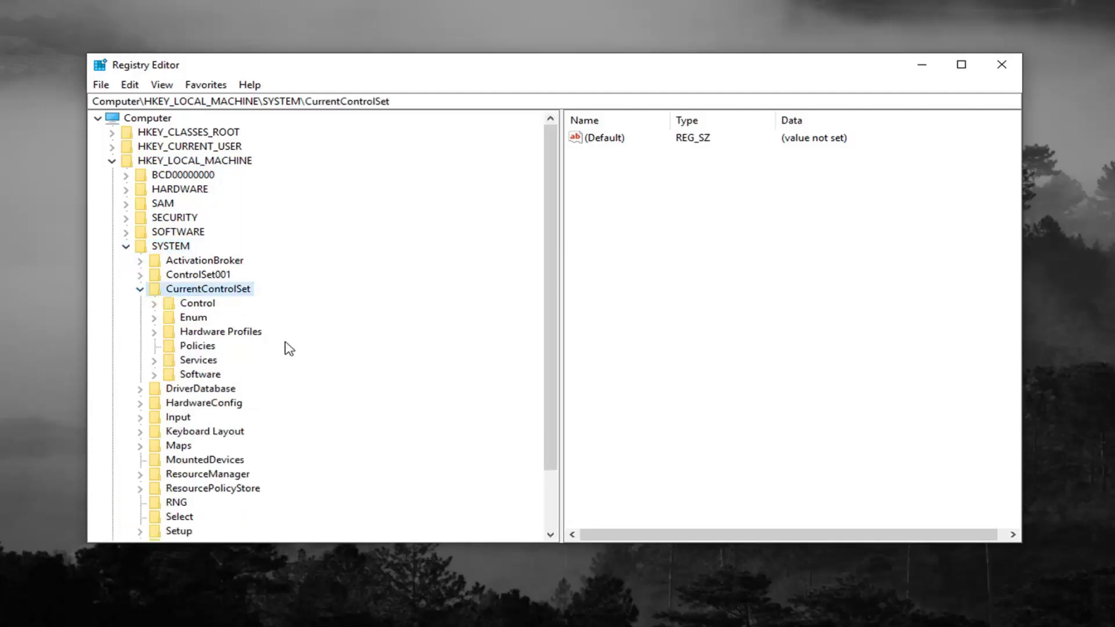
left_click(177, 304)
left_click(154, 304)
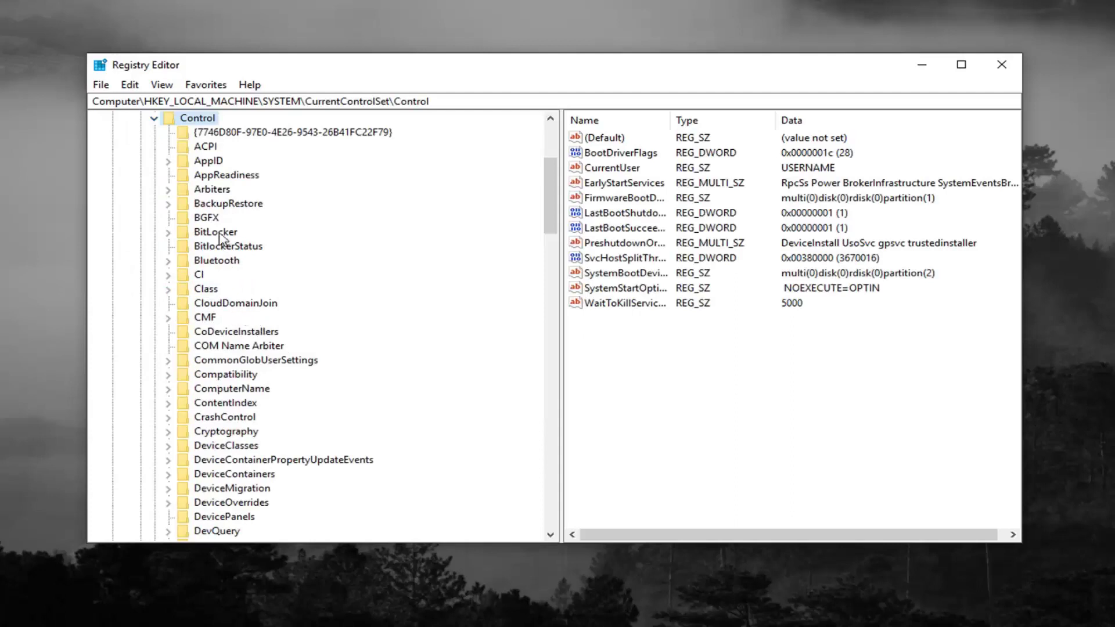
left_click(204, 290)
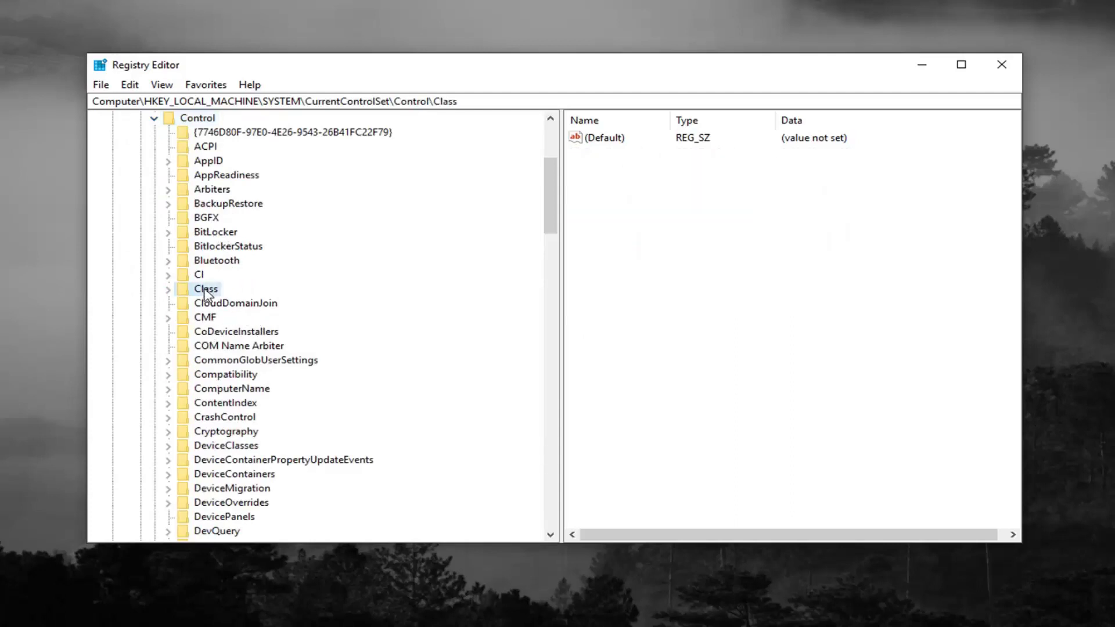
left_click(169, 290)
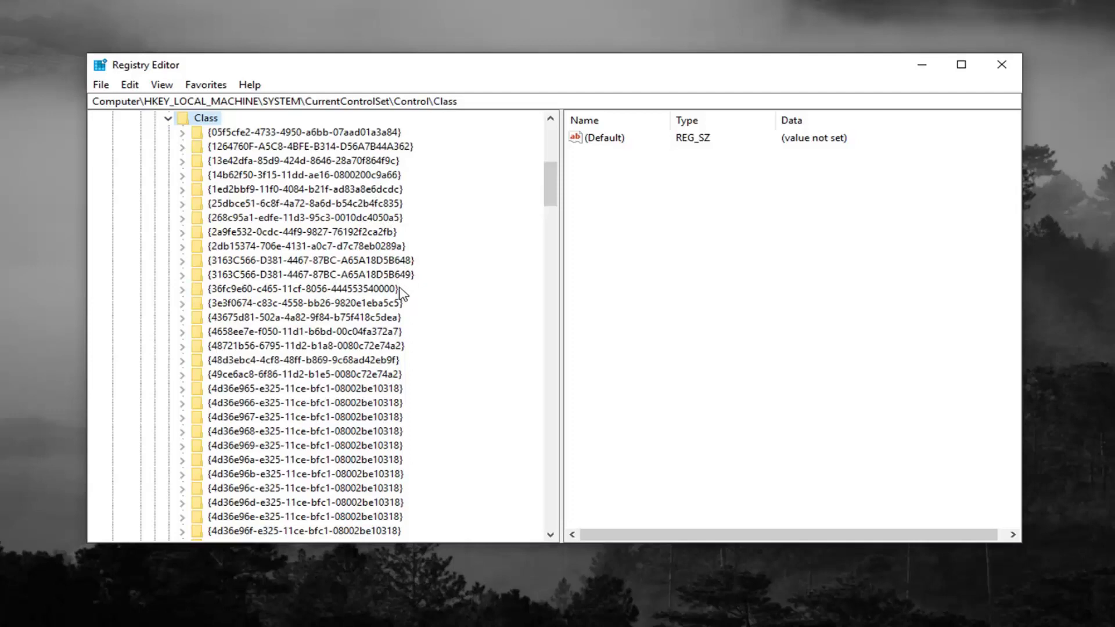
left_click(229, 290)
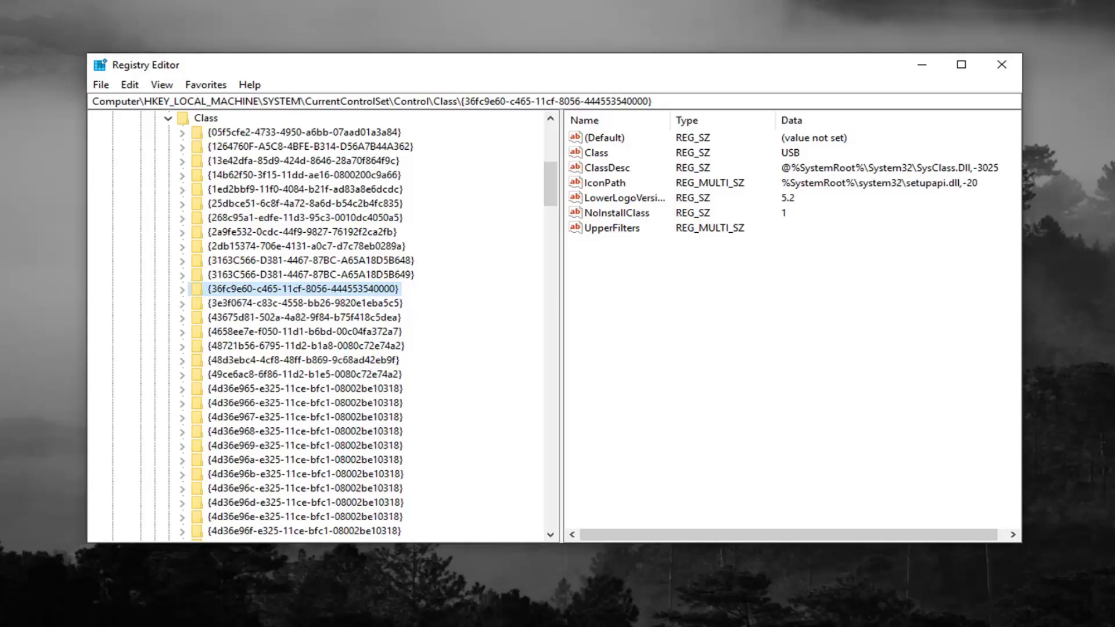
left_click(607, 231)
right_click(608, 235)
left_click(639, 281)
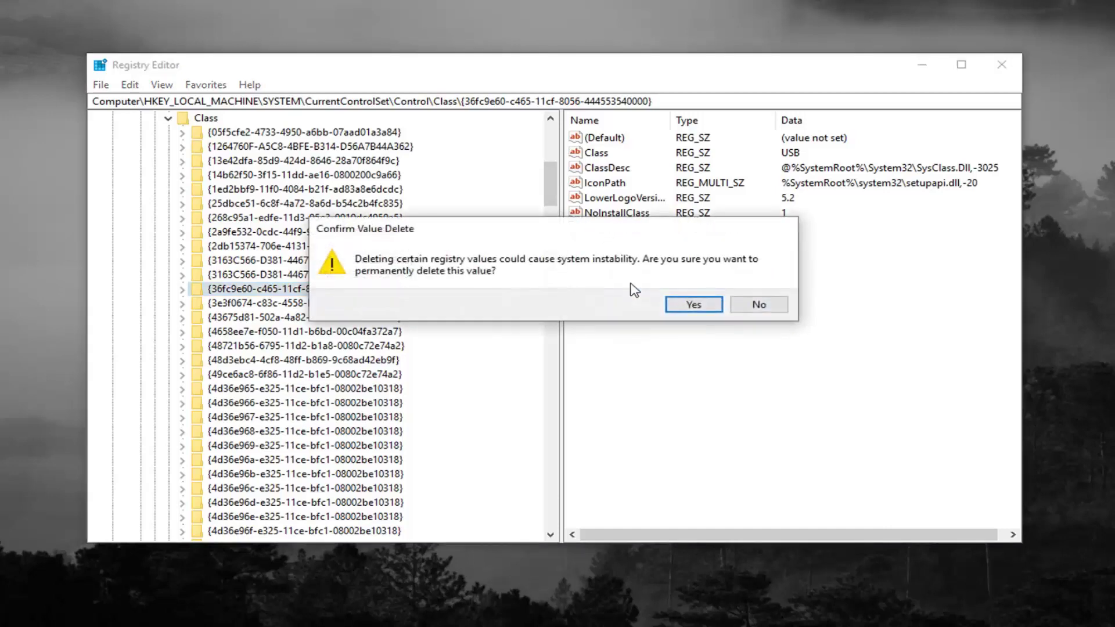
left_click(685, 306)
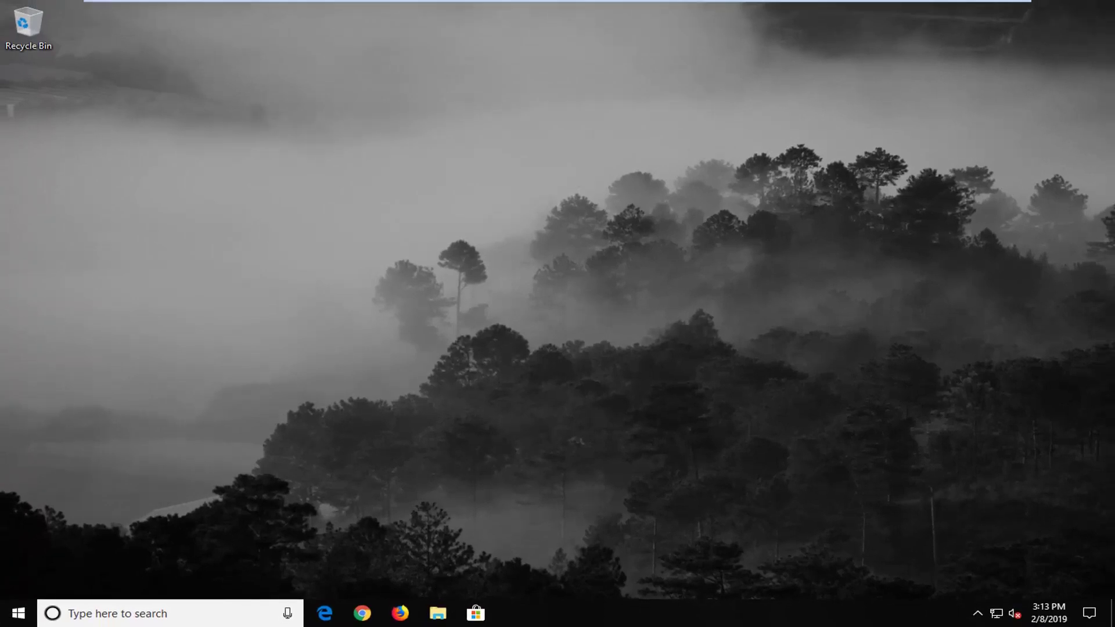
Search the Start menu for 'device manager' and launch Device Manager
left_click(17, 614)
type("device manager")
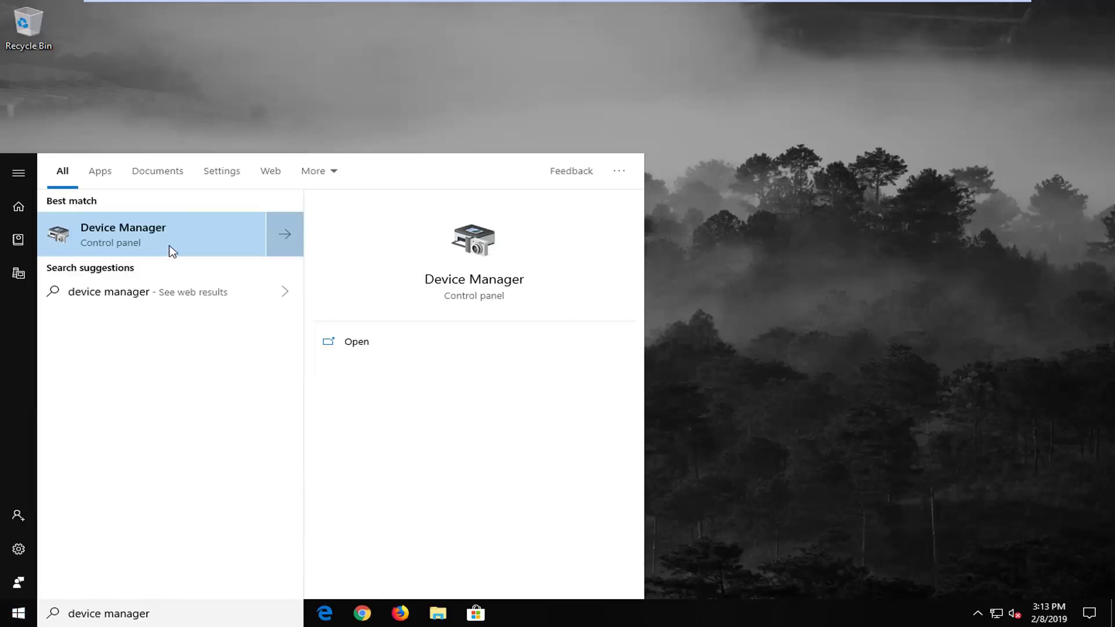
left_click(171, 251)
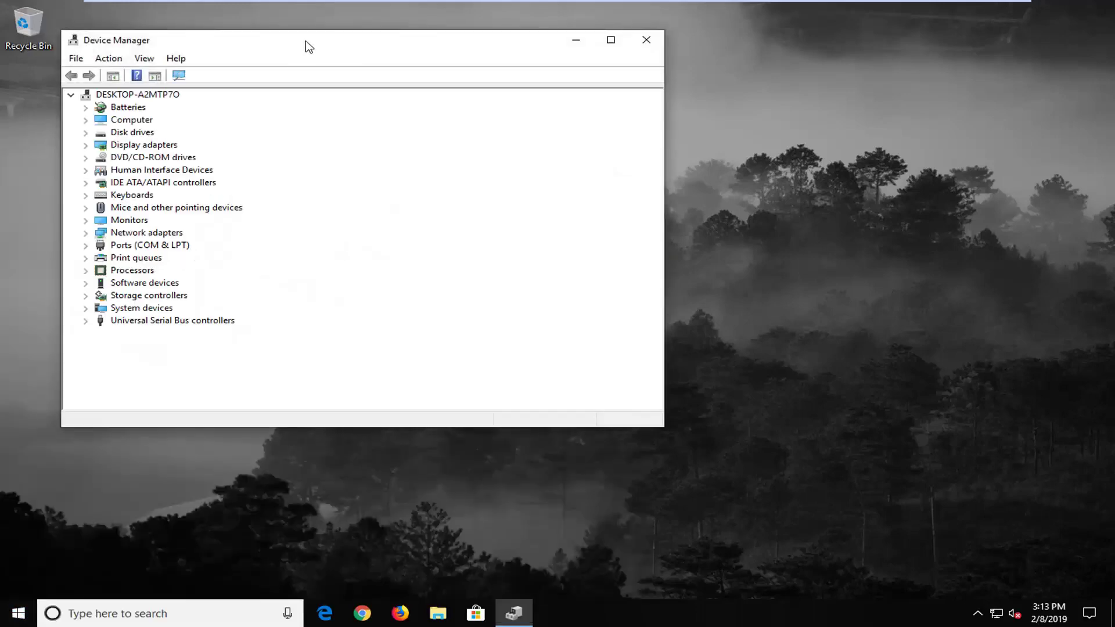
Move the Device Manager window and expand the Universal Serial Bus controllers category
left_click_drag(309, 48, 530, 79)
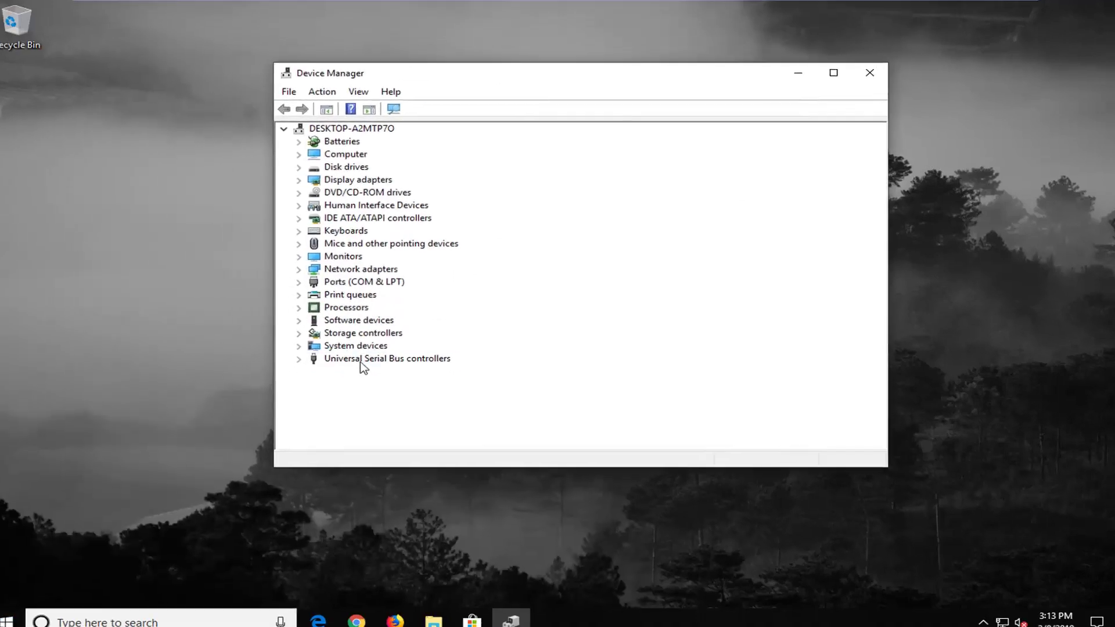
left_click(361, 360)
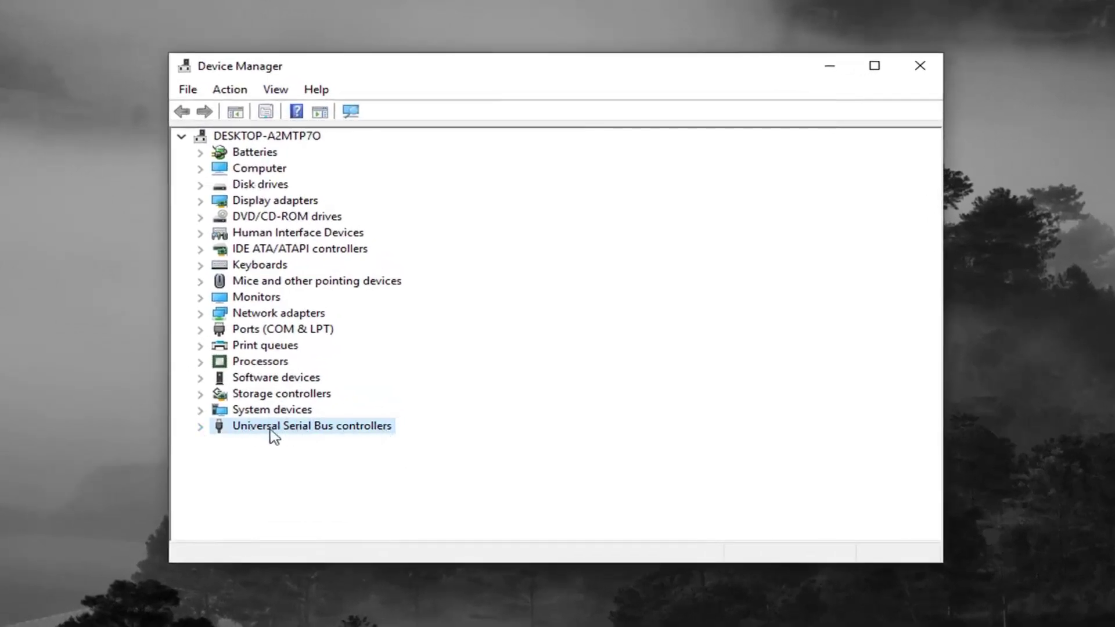
left_click(200, 427)
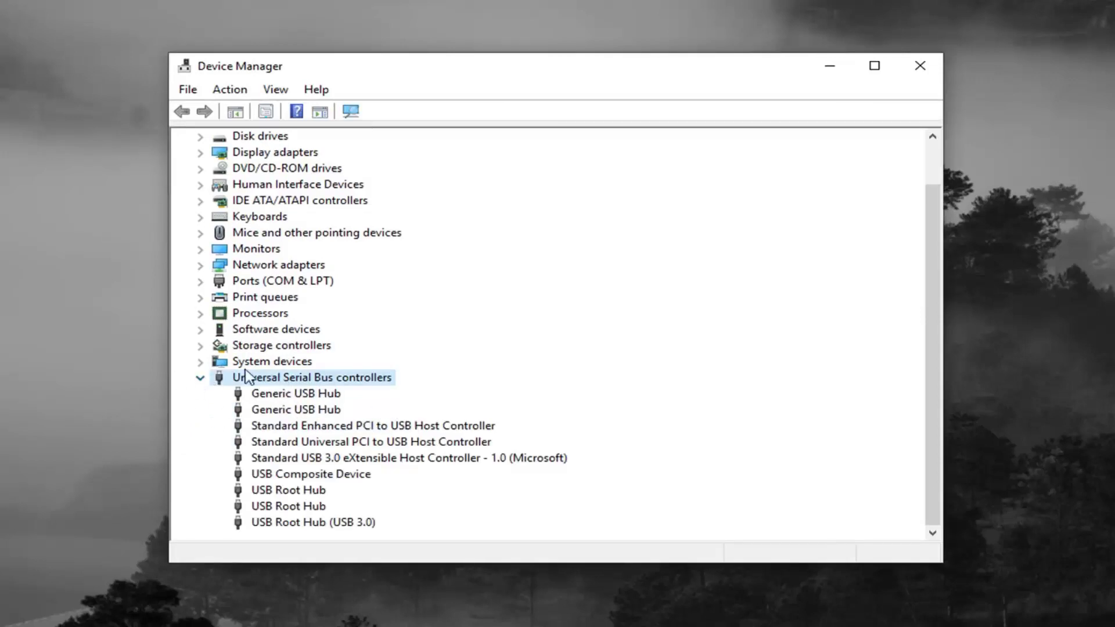
Look over the listed Generic USB Hubs, PCI and USB 3.0 host controllers, root hubs and composite device
left_click(296, 410)
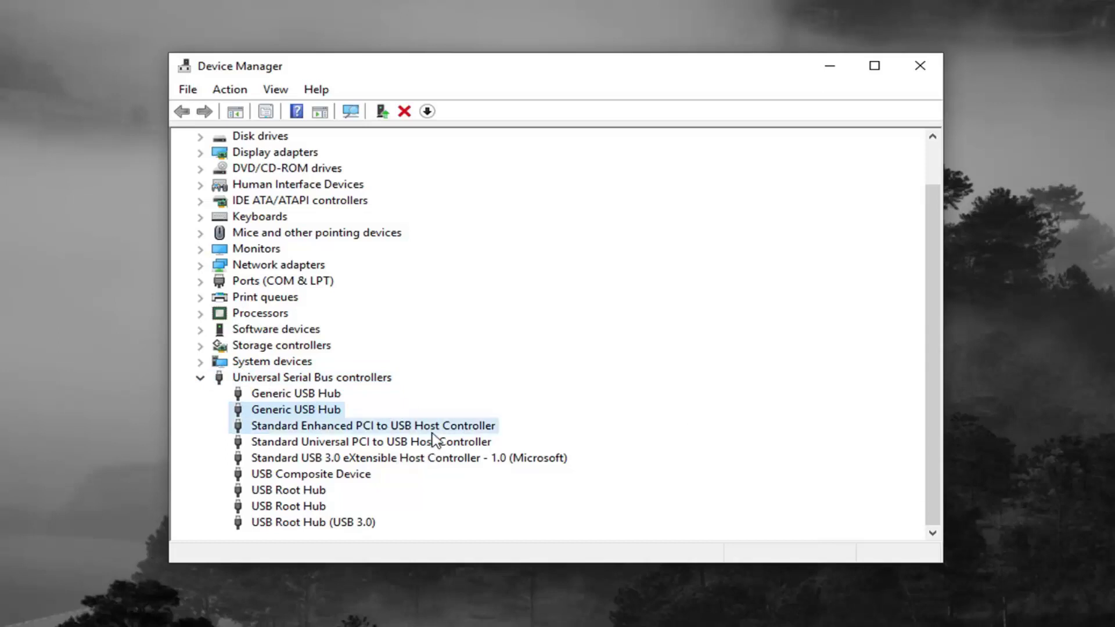
left_click(401, 427)
left_click(348, 442)
left_click(344, 458)
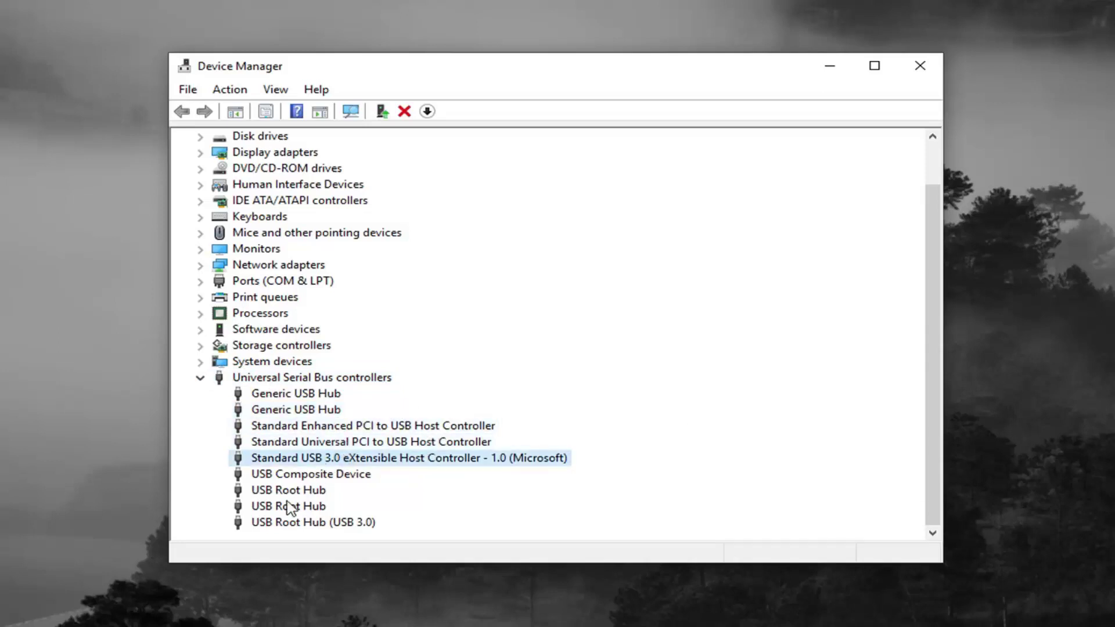
left_click(289, 492)
left_click(288, 509)
left_click(285, 477)
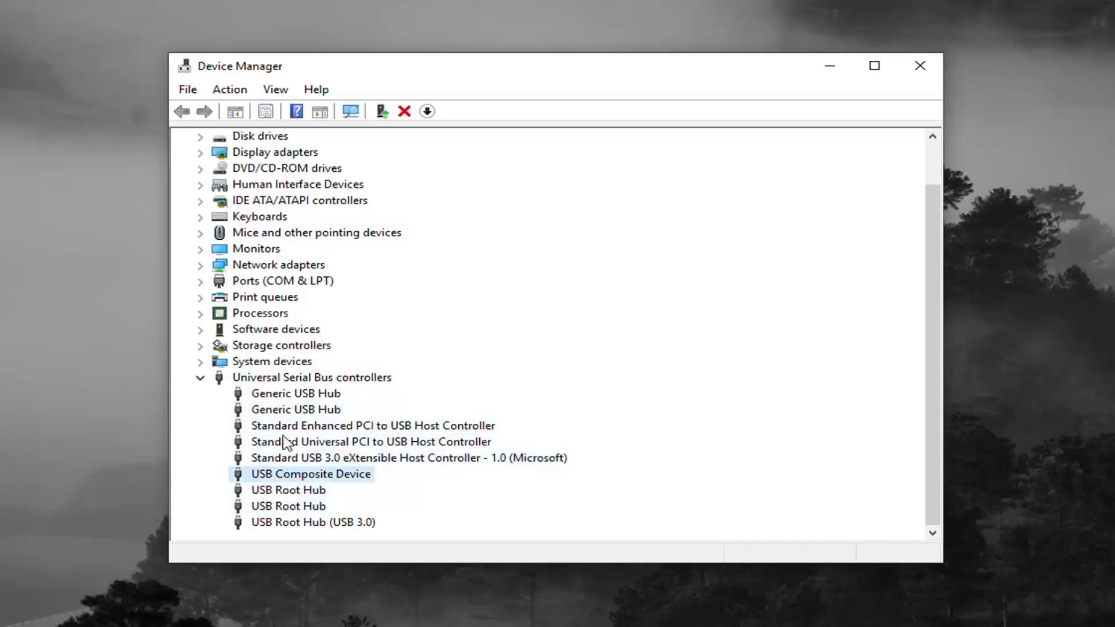
left_click(306, 414)
left_click(302, 442)
left_click(309, 428)
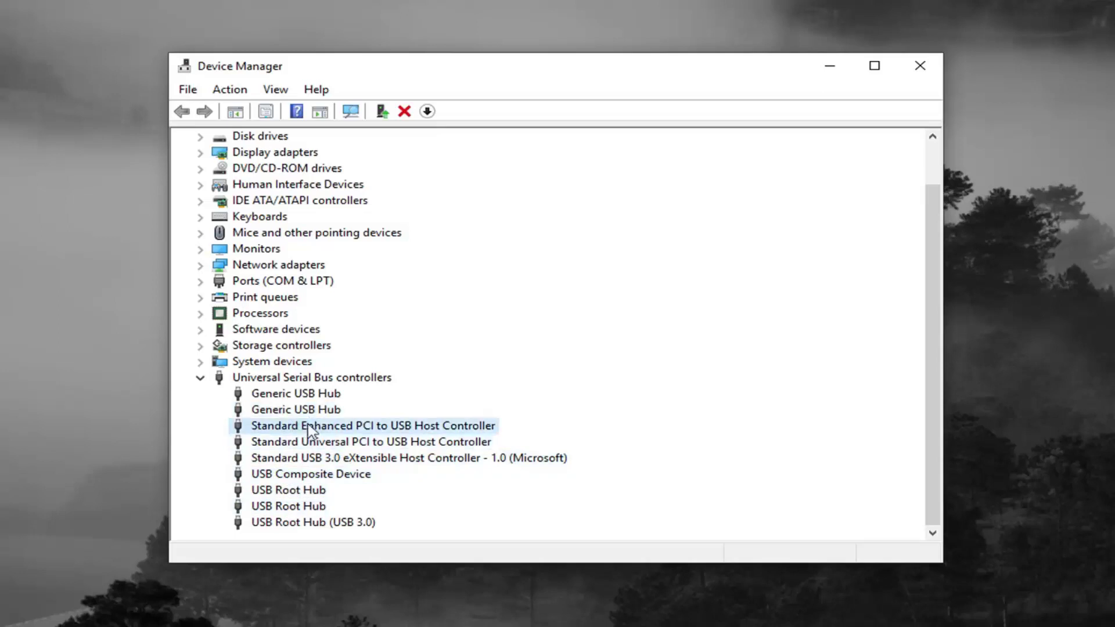
Uninstall the Standard Enhanced PCI, Standard Universal PCI and Standard USB 3.0 eXtensible host controllers
right_click(297, 429)
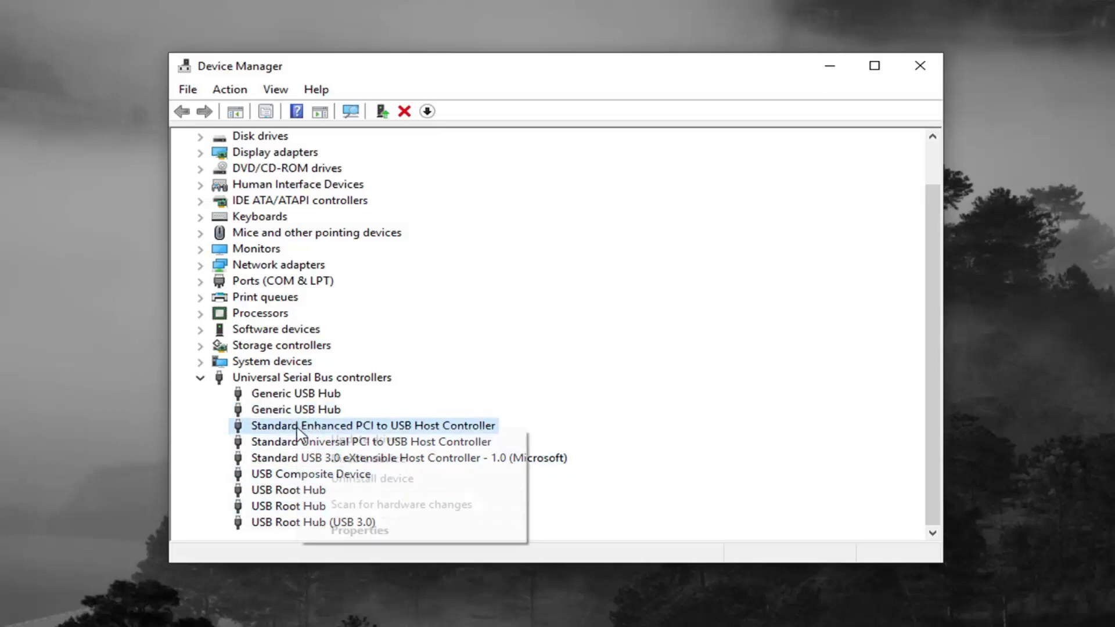
left_click(367, 479)
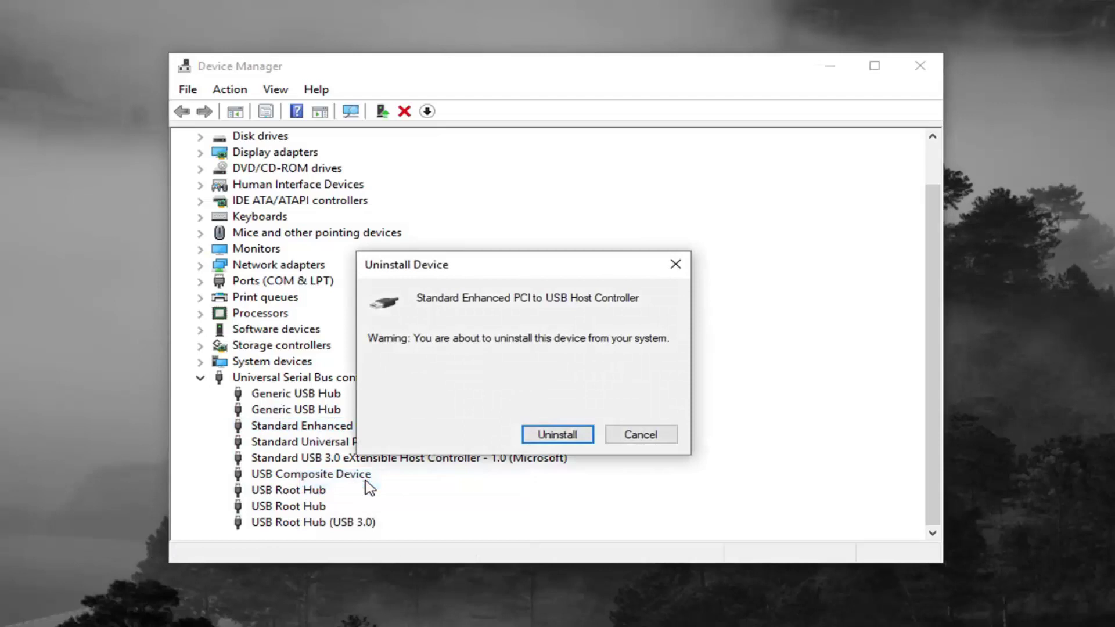
left_click(554, 434)
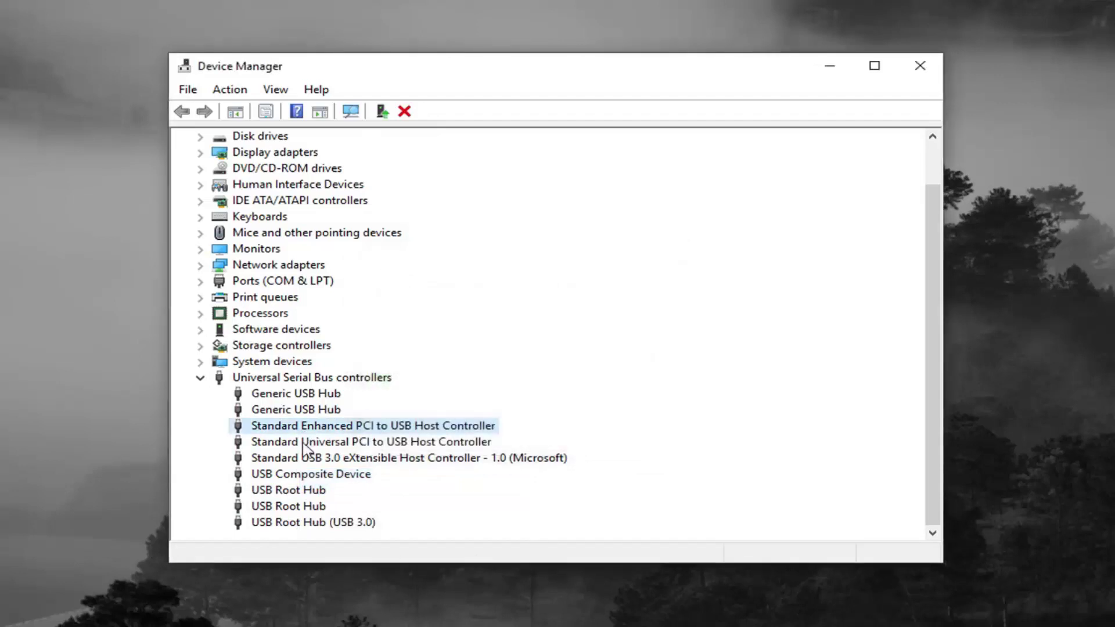
left_click(333, 472)
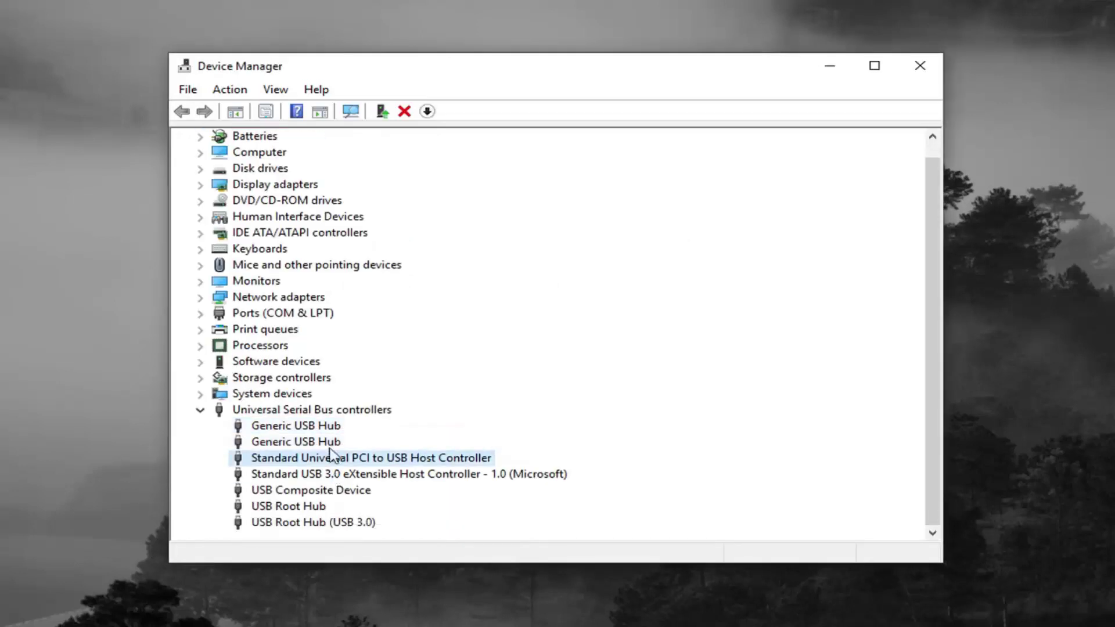
right_click(331, 450)
left_click(357, 511)
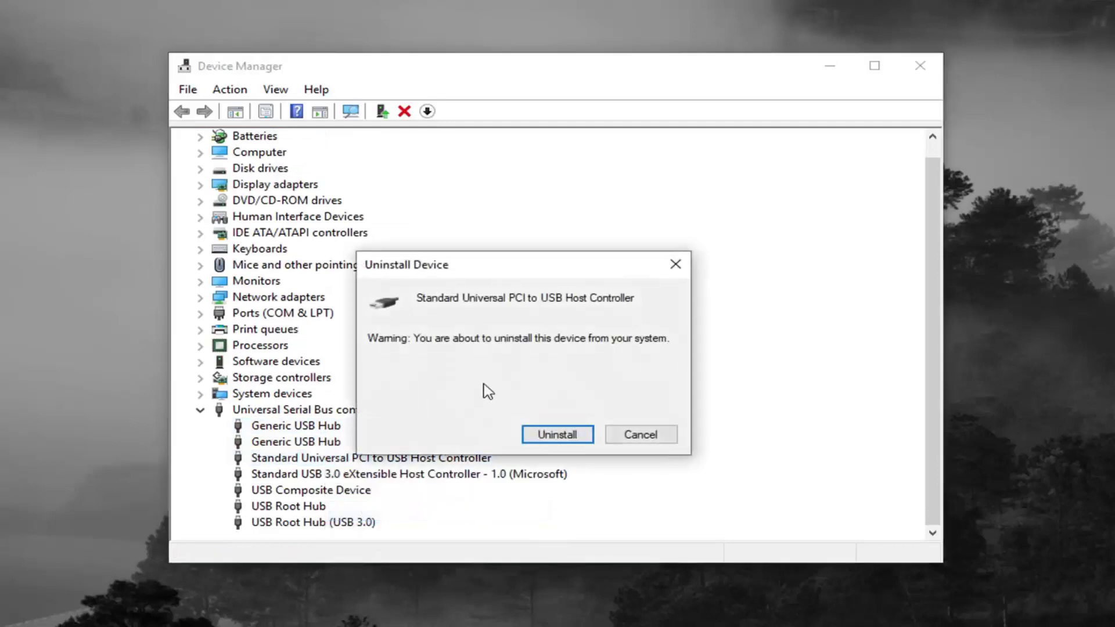
left_click(575, 437)
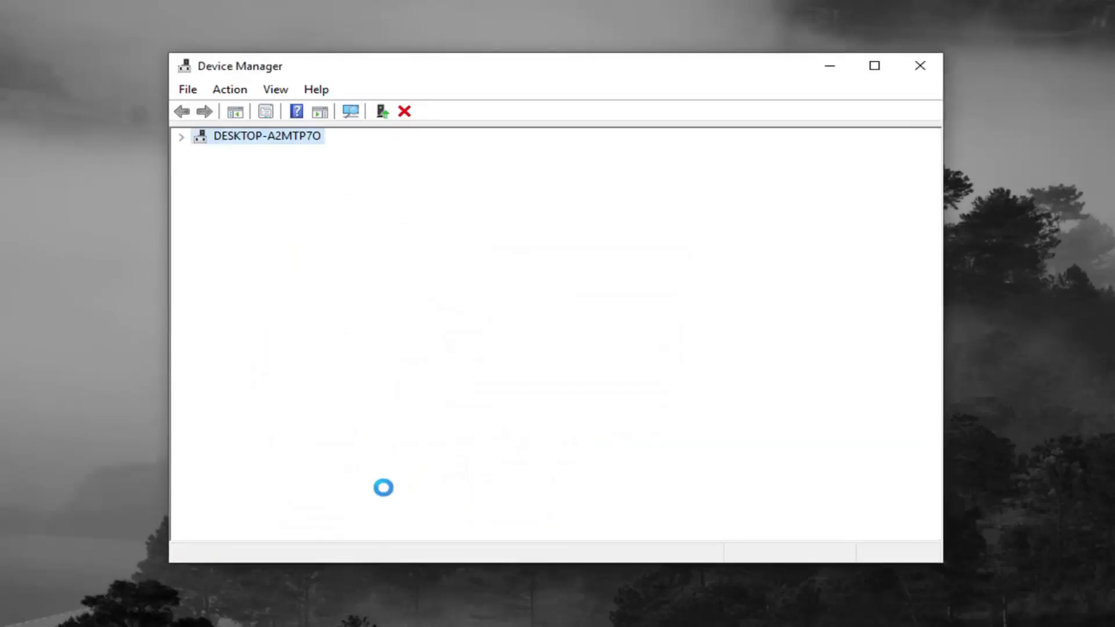
right_click(386, 474)
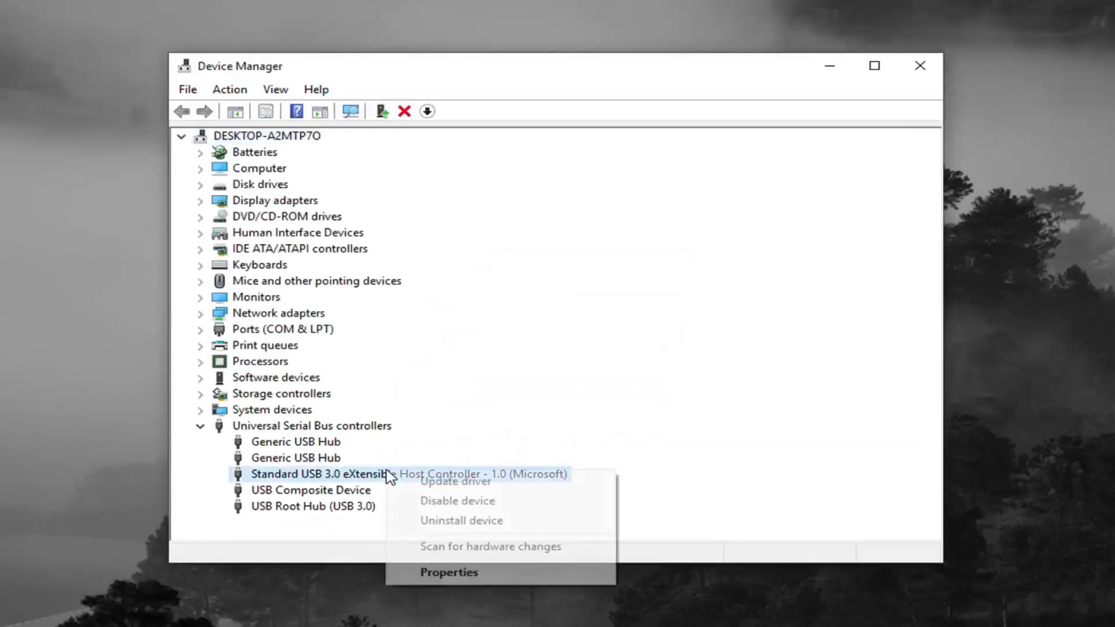
left_click(444, 521)
left_click(560, 436)
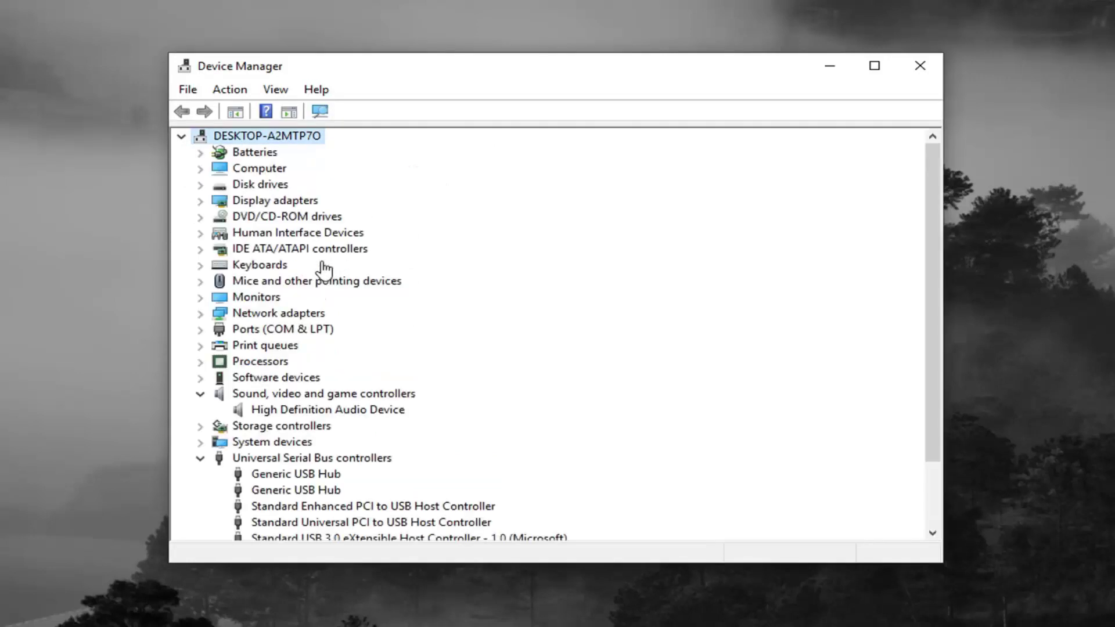
Scroll down to confirm the Enhanced PCI, Universal PCI and USB 3.0 eXtensible host controllers reappeared
left_click(321, 445)
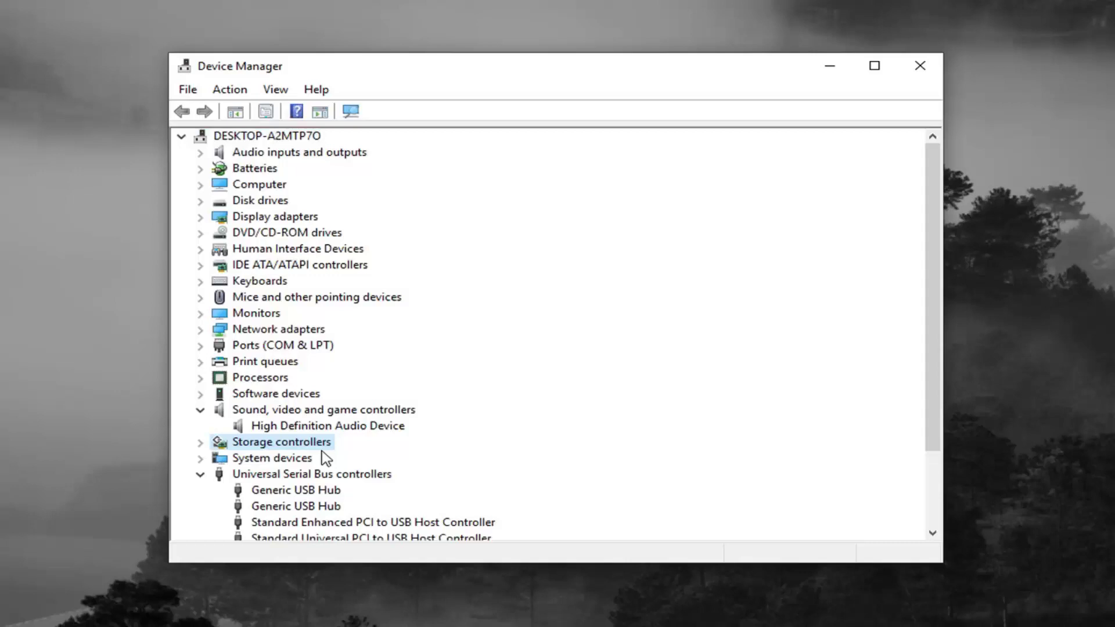
scroll(325, 458, "down", 2)
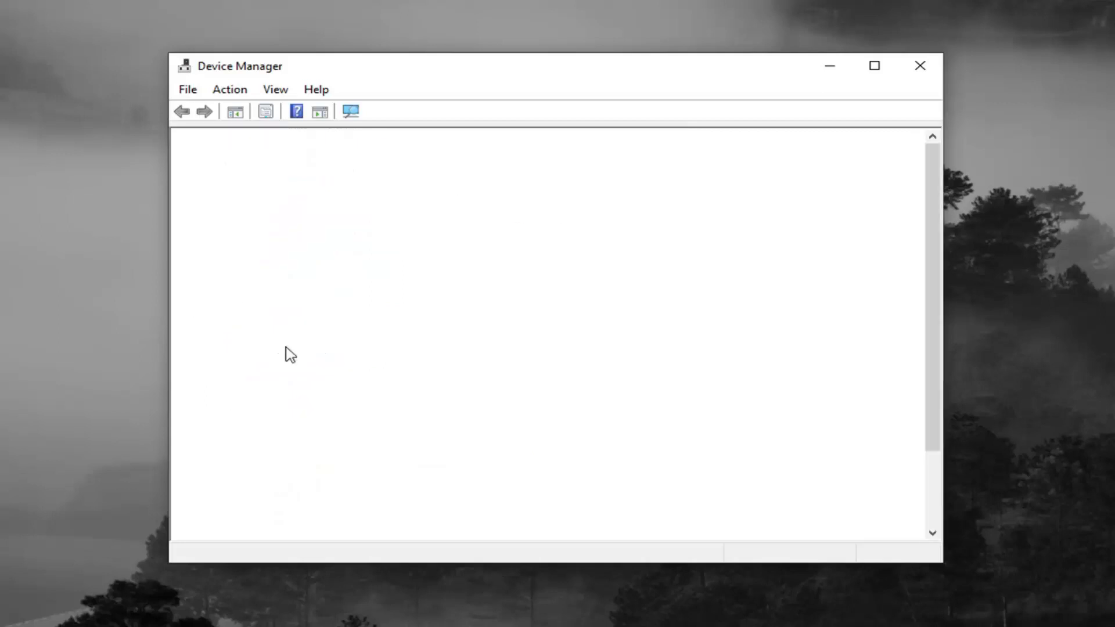
scroll(299, 464, "down", 2)
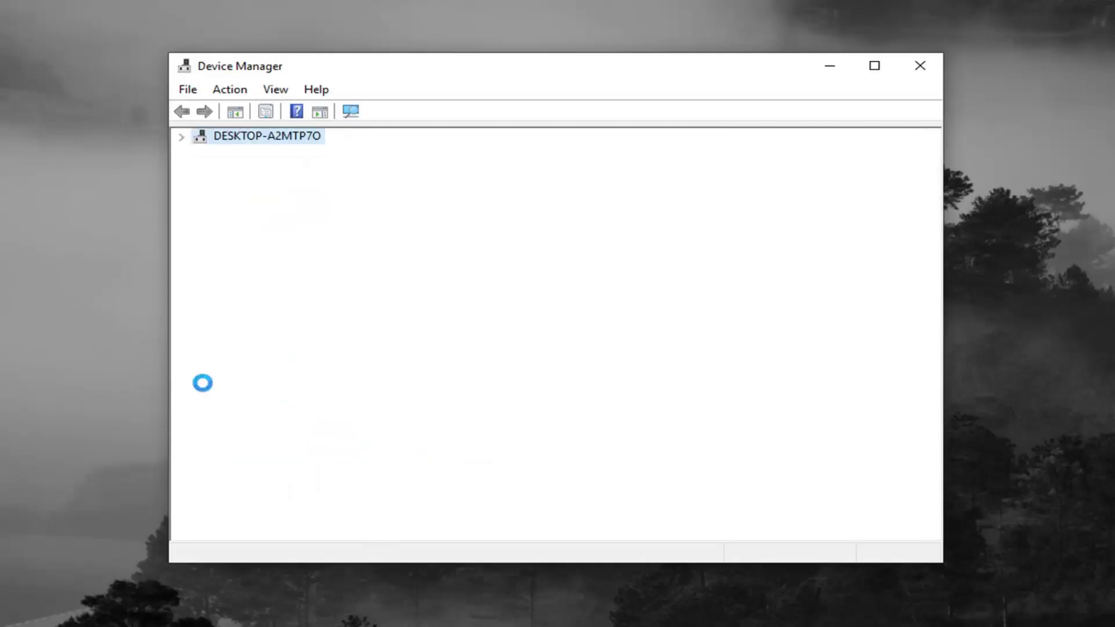
scroll(474, 504, "down", 1)
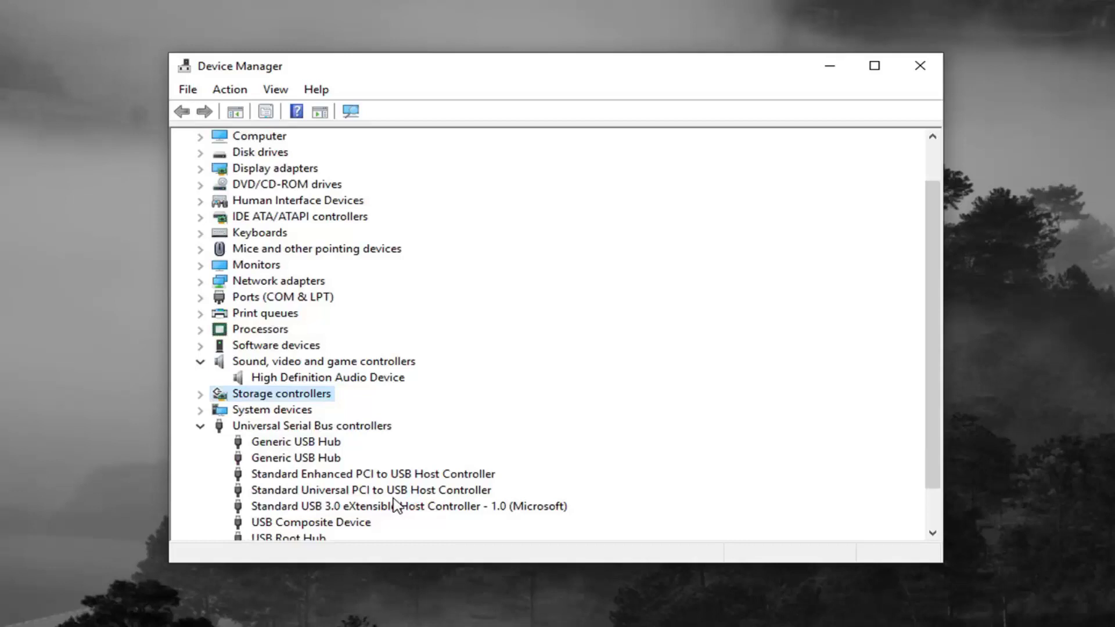
left_click(390, 481)
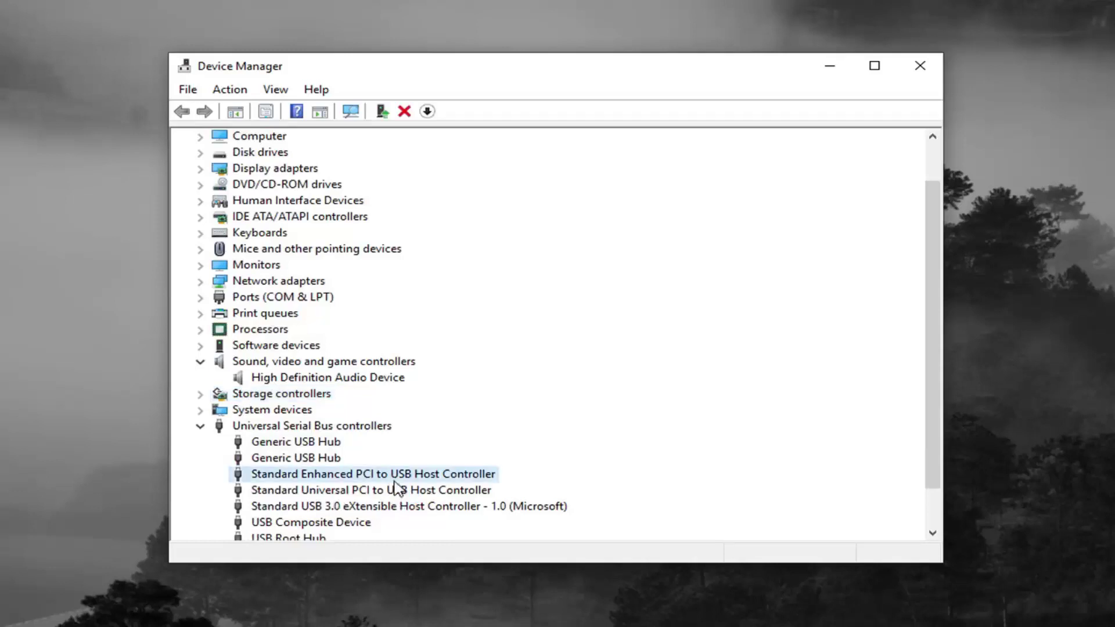
left_click(394, 493)
left_click(398, 509)
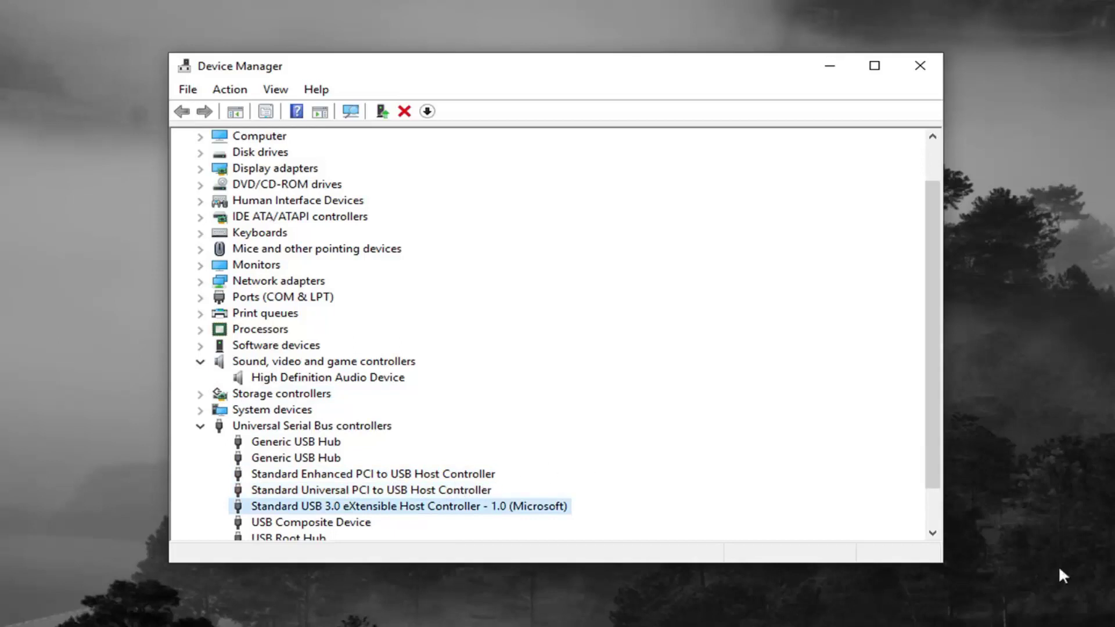